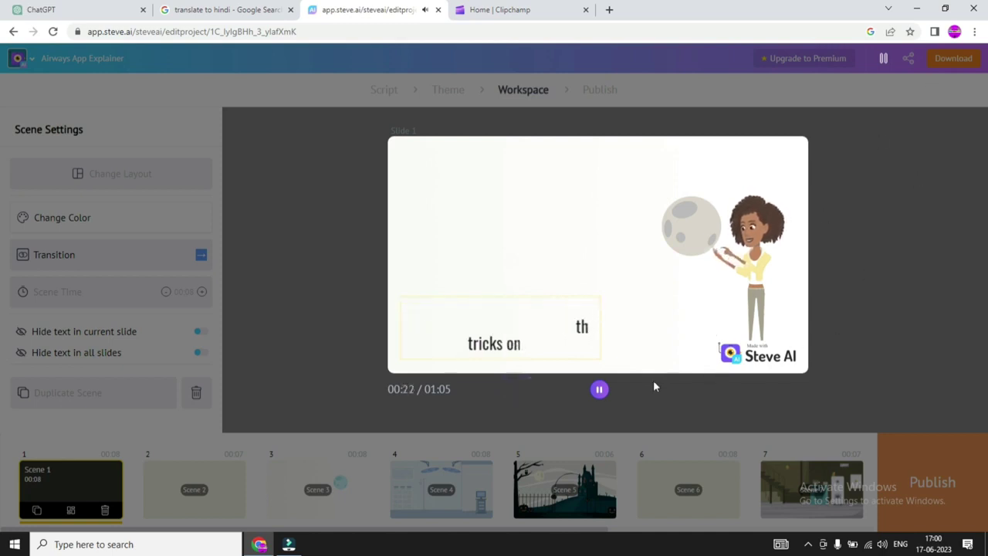
Stop the preview of the Airways App Explainer video and start its export as an HD Mp4 download.
click(599, 389)
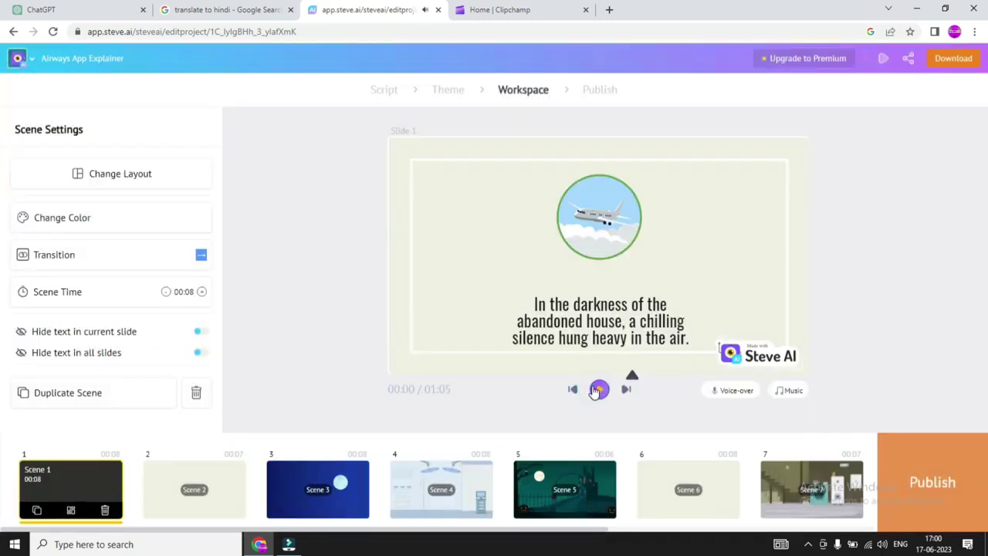
click(89, 260)
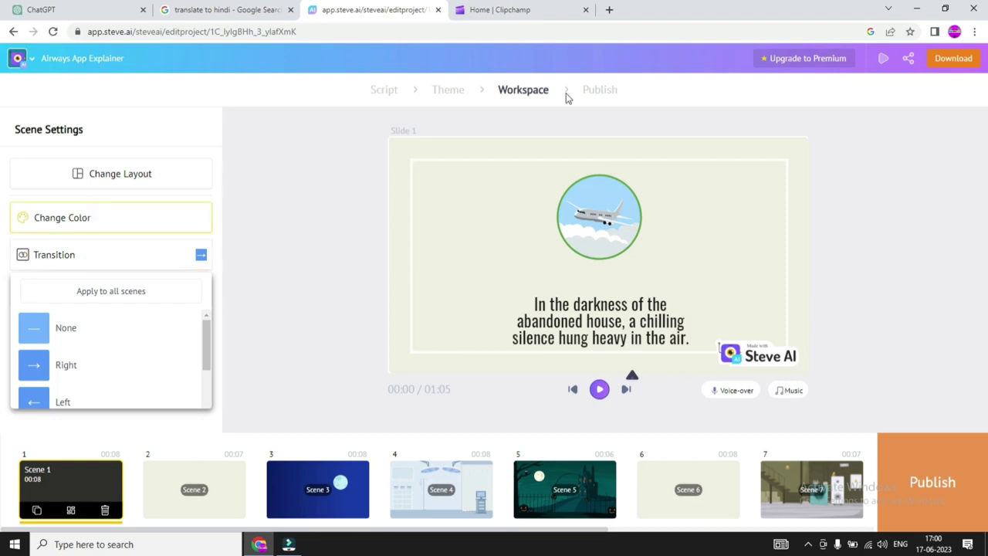
click(944, 60)
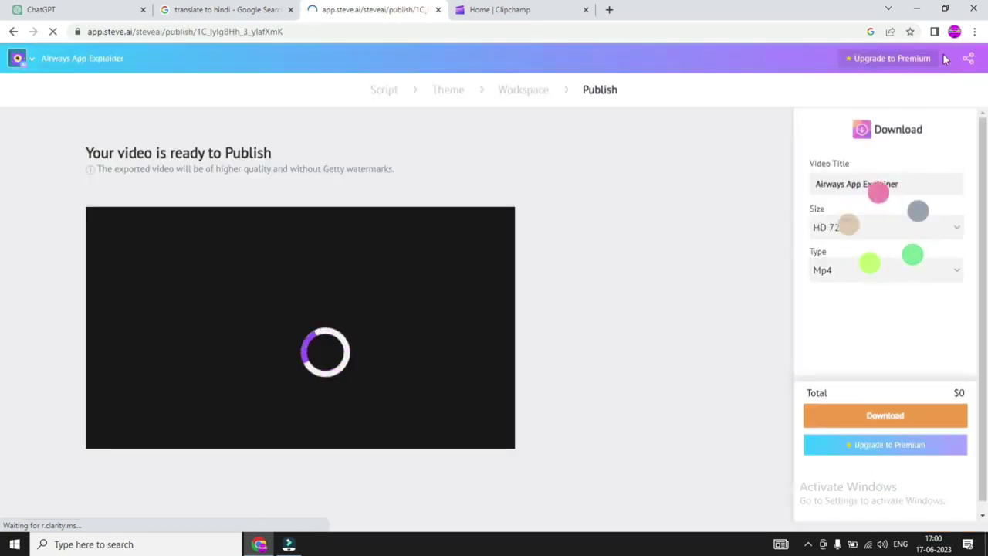
click(894, 417)
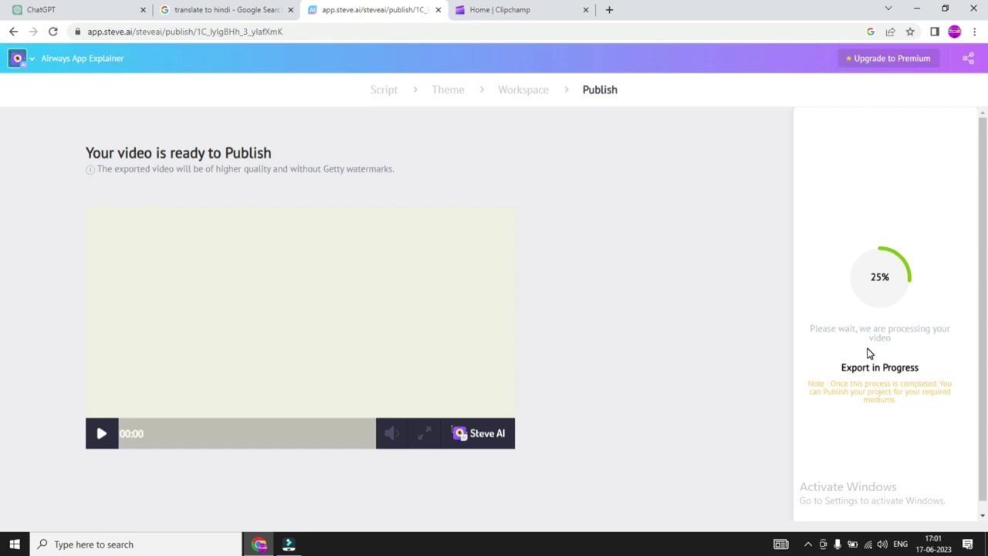
Paste the copied English story into the Google English-to-Hindi translator and copy the Hindi translation.
key(ctrl+2)
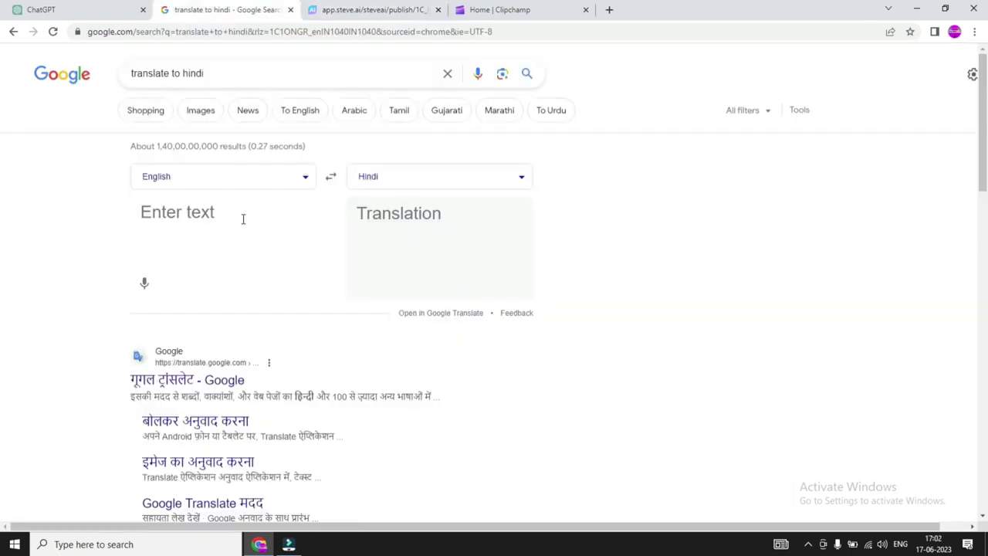
click(240, 220)
right_click(241, 220)
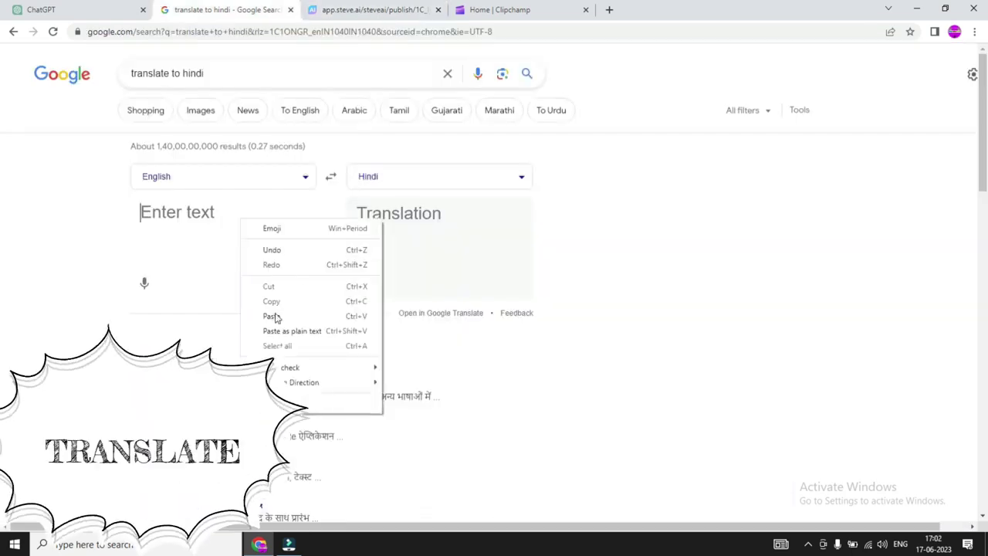
click(275, 315)
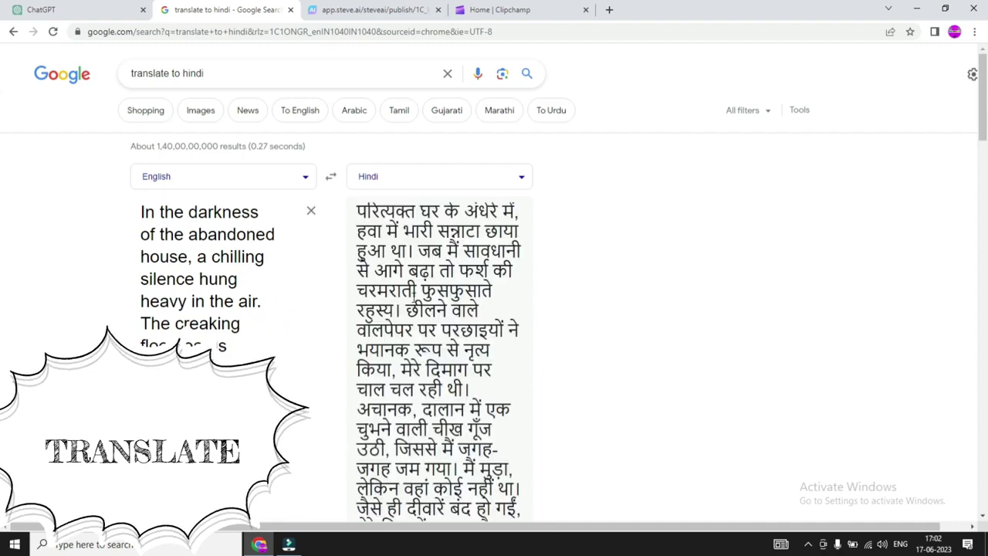
scroll(414, 294, down, 8)
scroll(413, 294, down, 6)
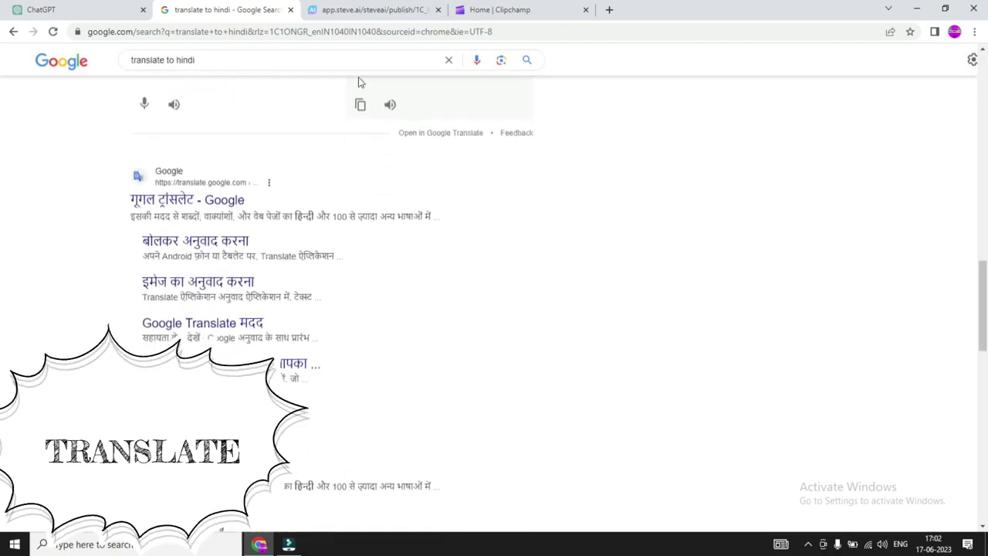
click(359, 106)
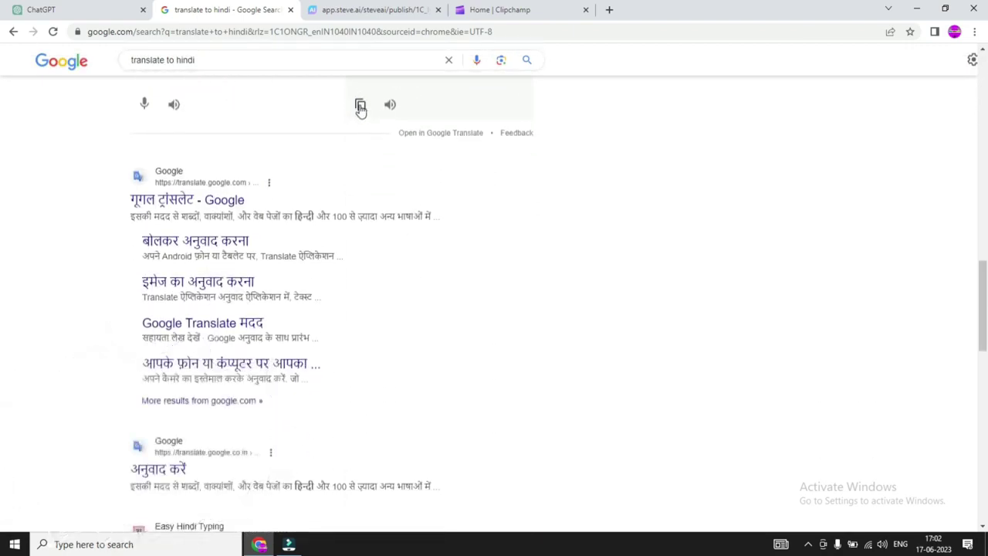
click(360, 109)
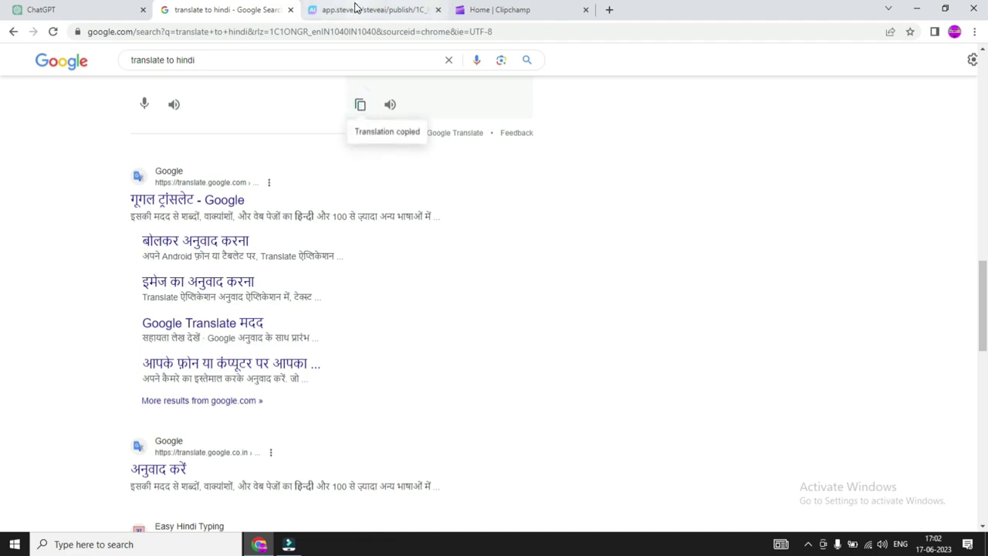
Switch to Clipchamp, create a new video from scratch and open its text-to-speech tool.
click(539, 9)
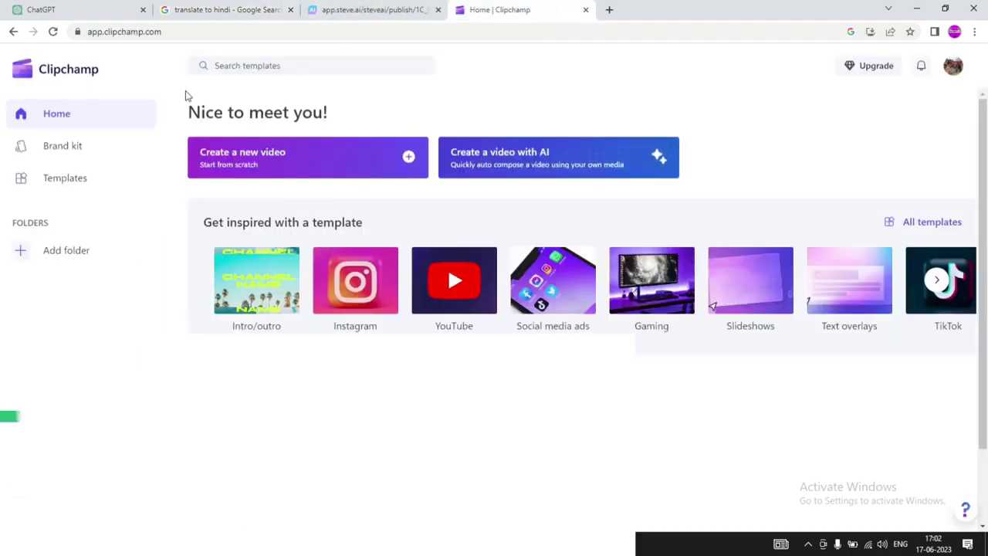
click(308, 158)
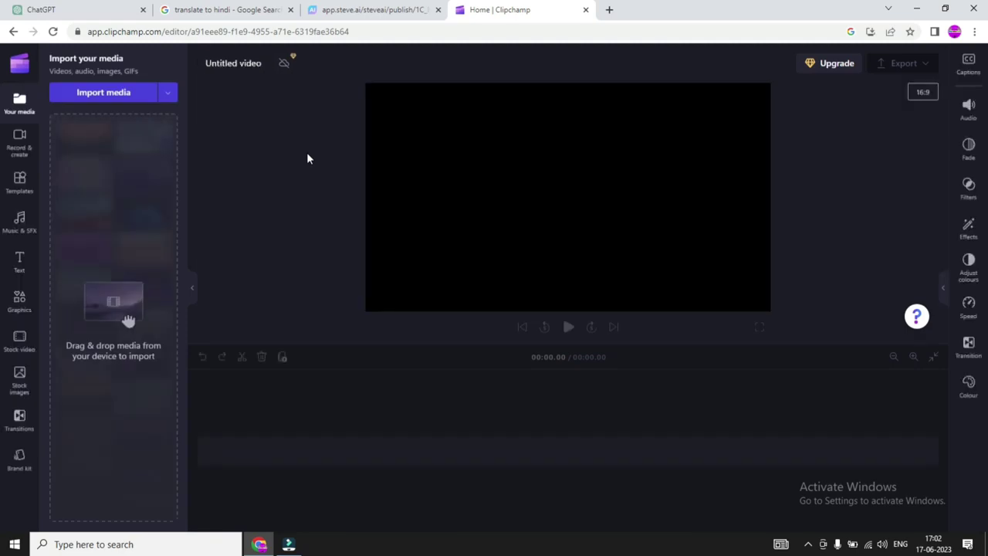
click(19, 261)
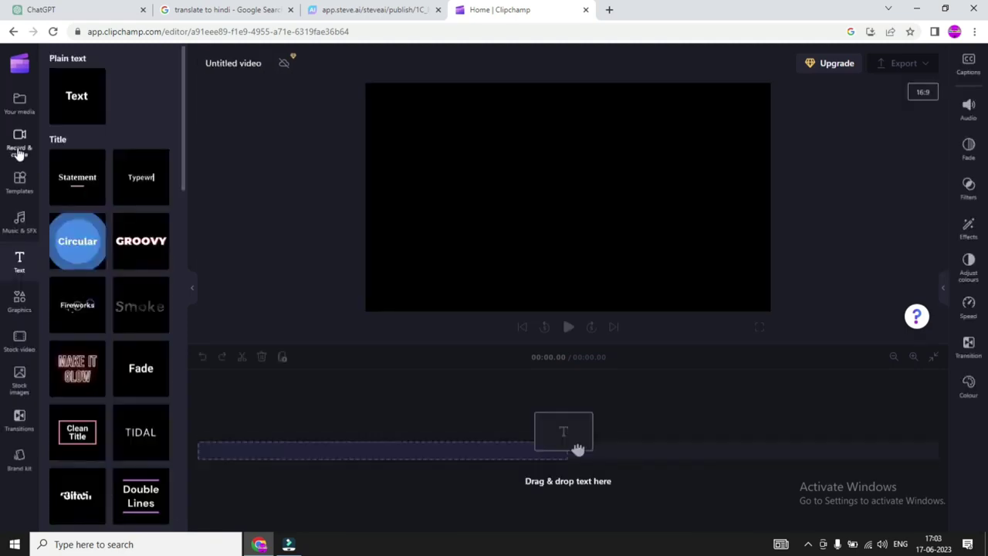
click(19, 151)
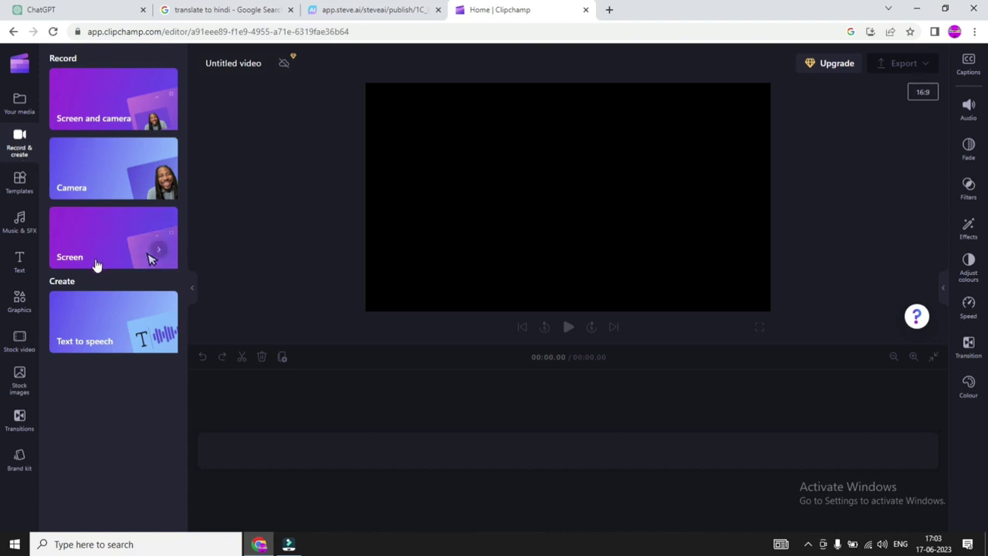
click(104, 324)
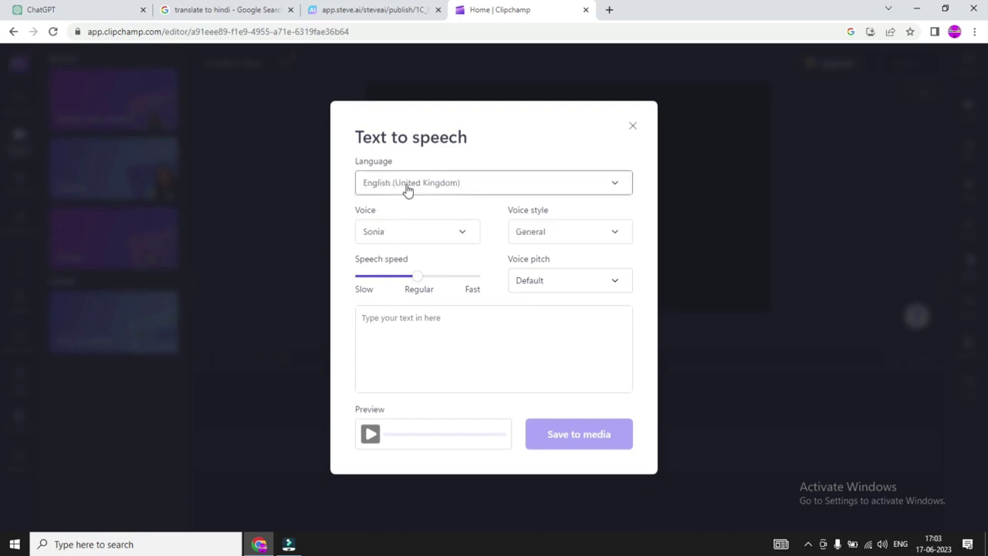
Set the text-to-speech language to Hindi (India) and the voice to Swara.
click(410, 185)
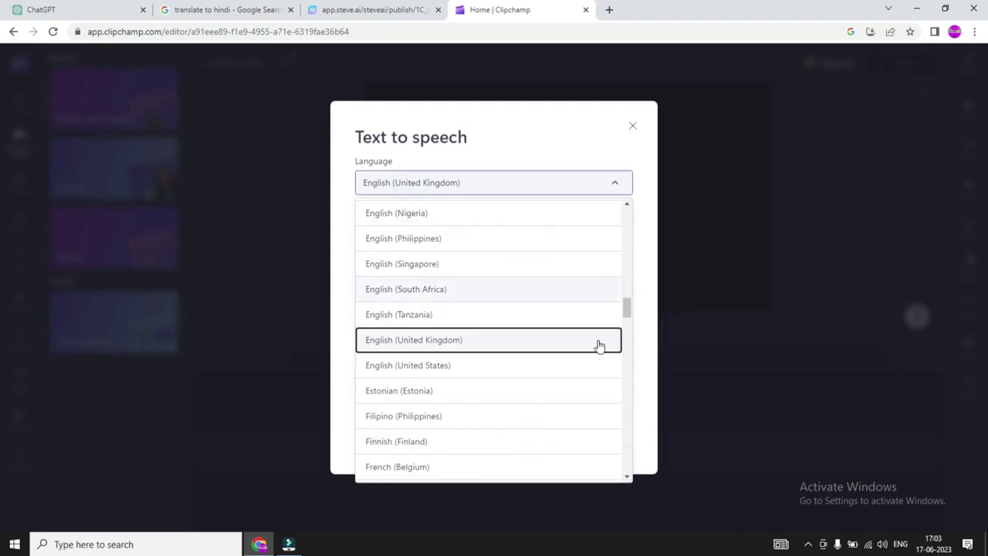
drag(626, 314, 622, 351)
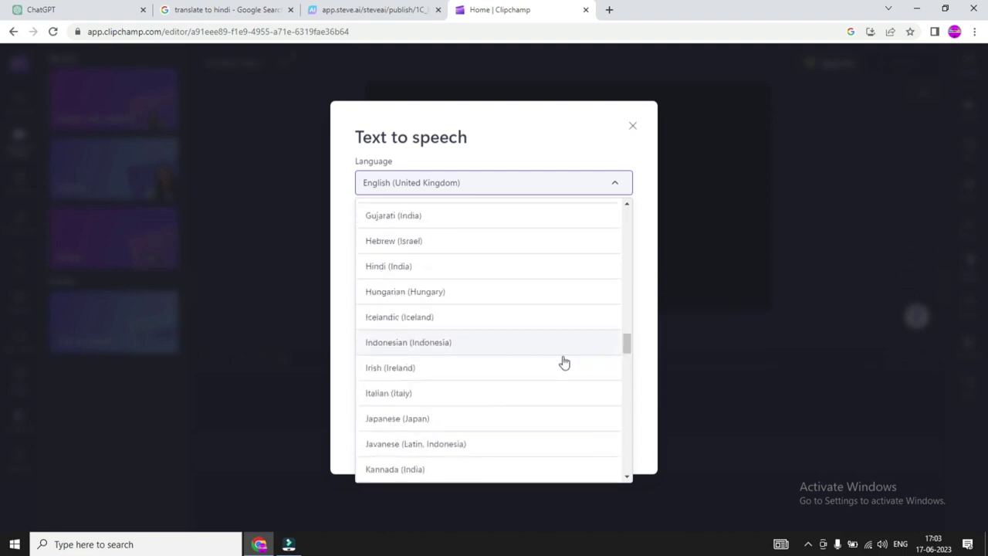
click(398, 267)
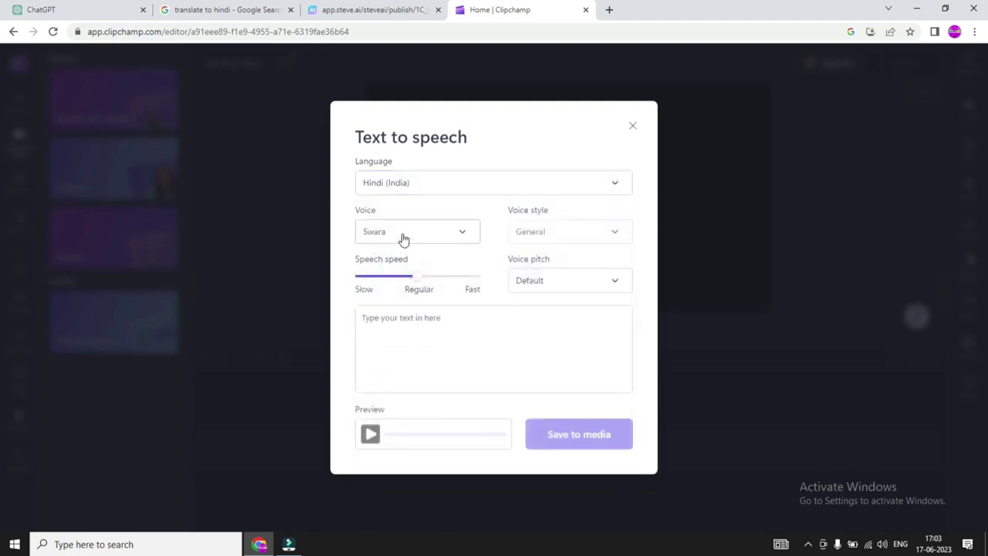
click(402, 231)
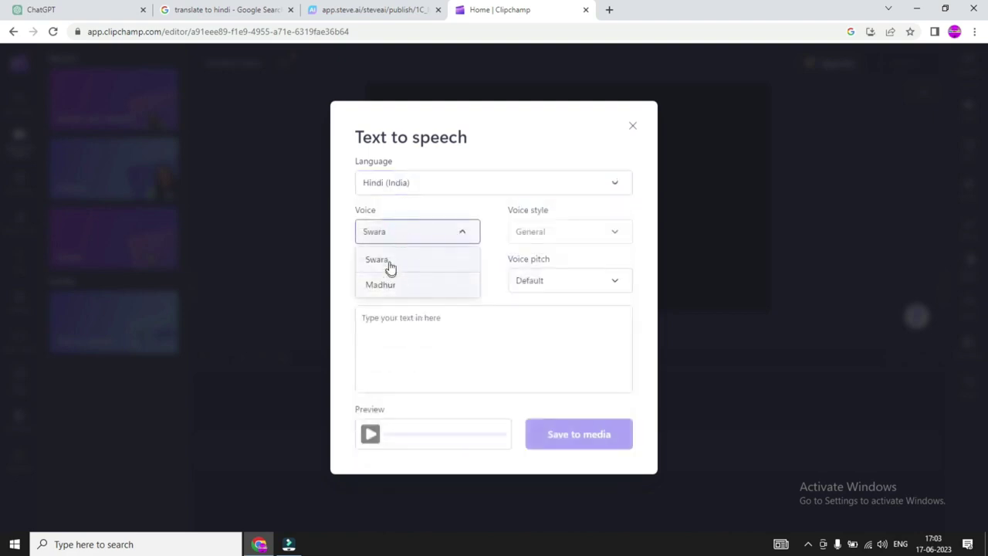
click(390, 260)
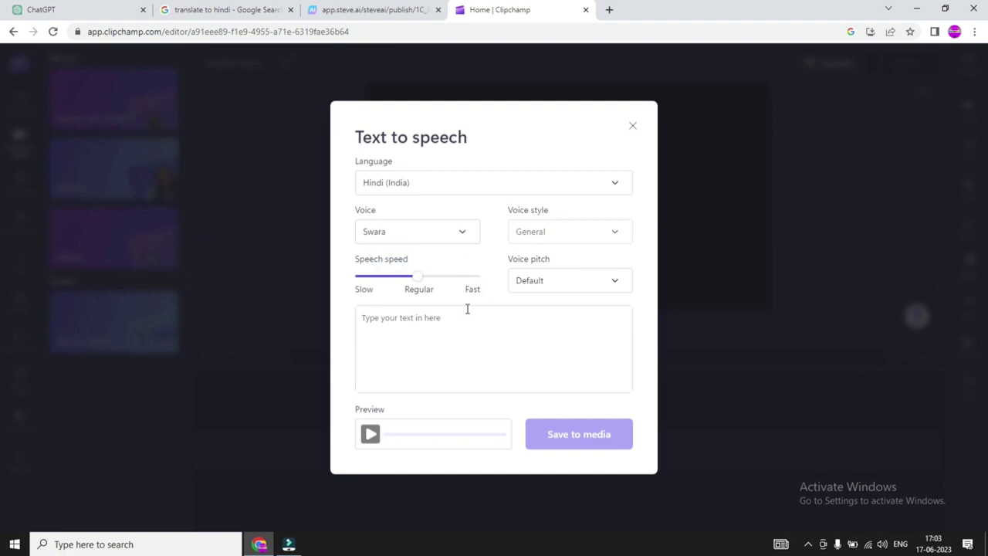
Generate speech from the pasted Hindi story, save it to the media library and add the clip to the timeline.
right_click(387, 325)
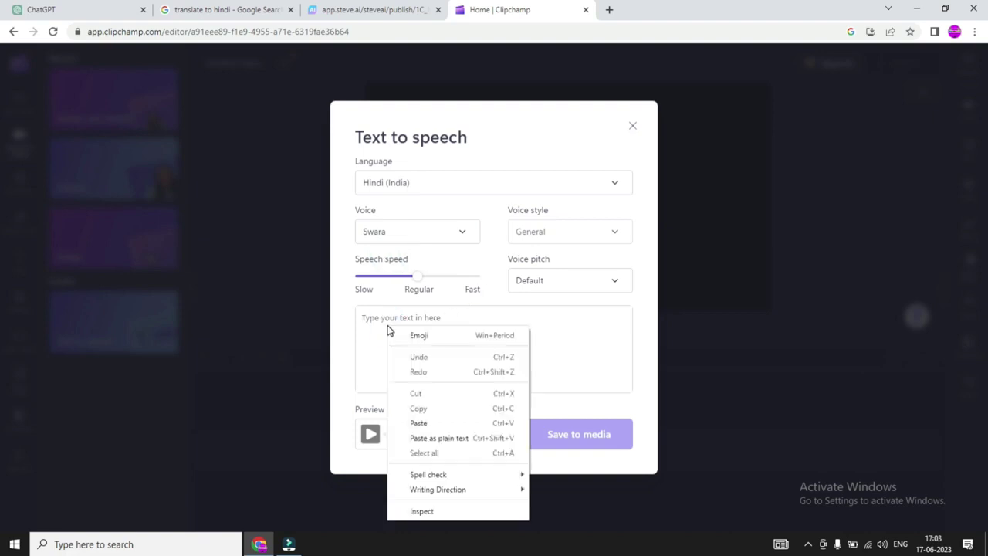
click(418, 422)
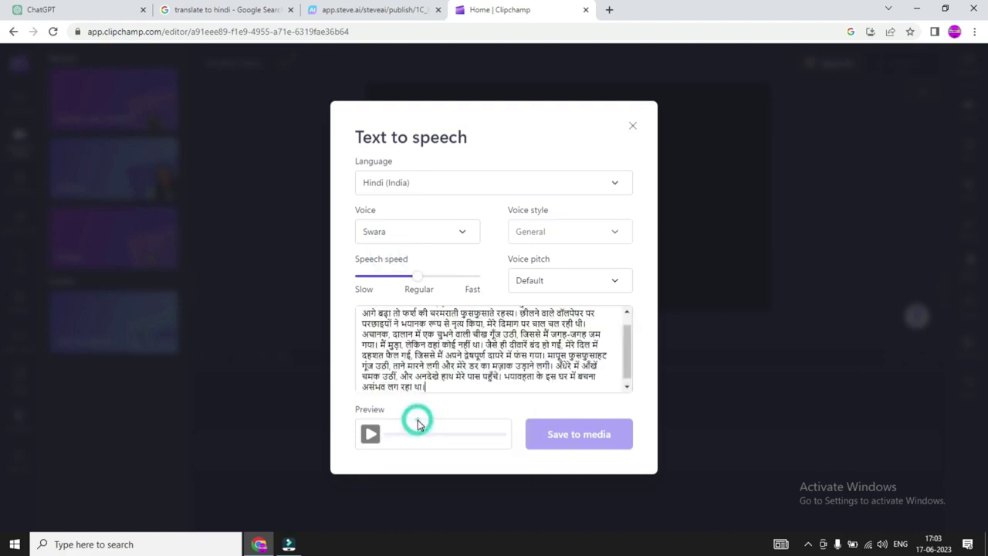
click(370, 434)
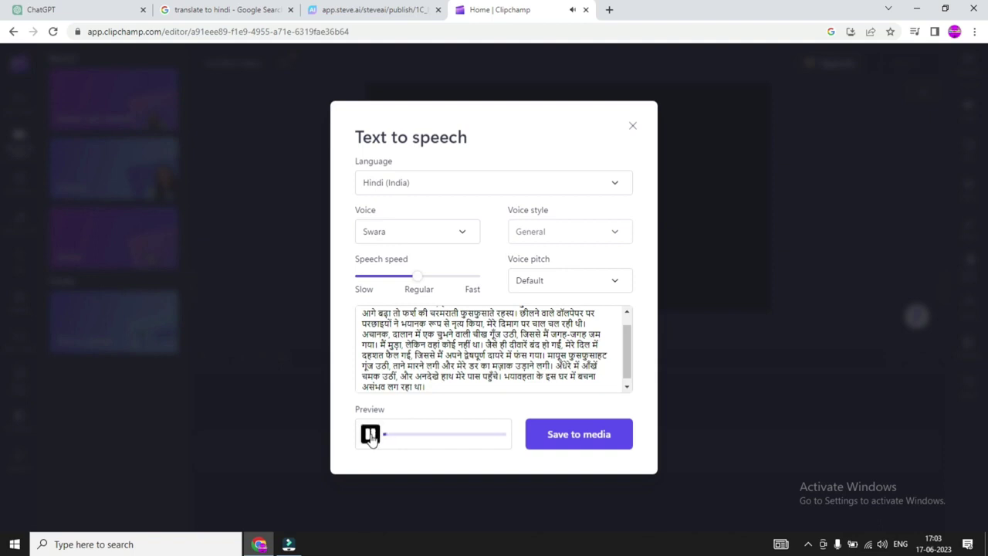
click(573, 435)
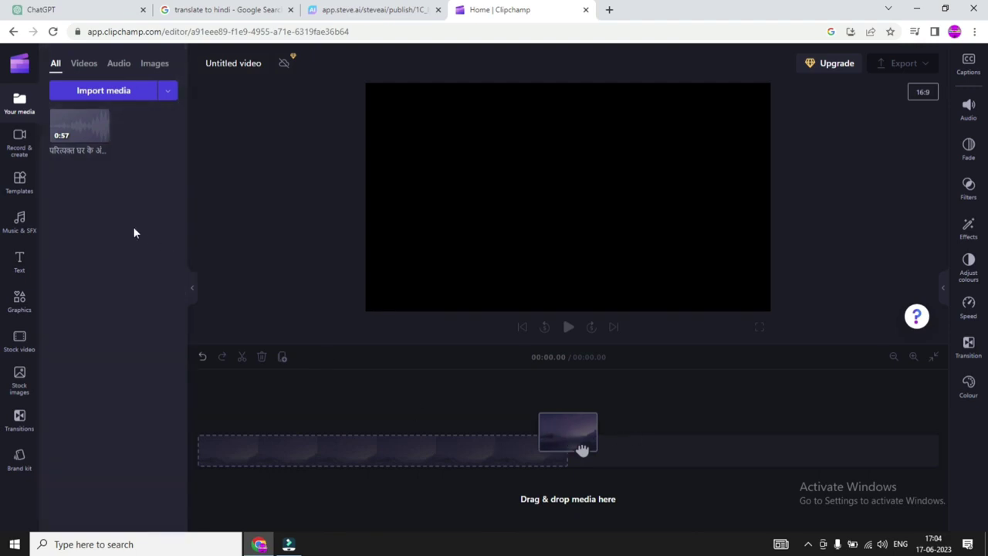
mouse_move(89, 138)
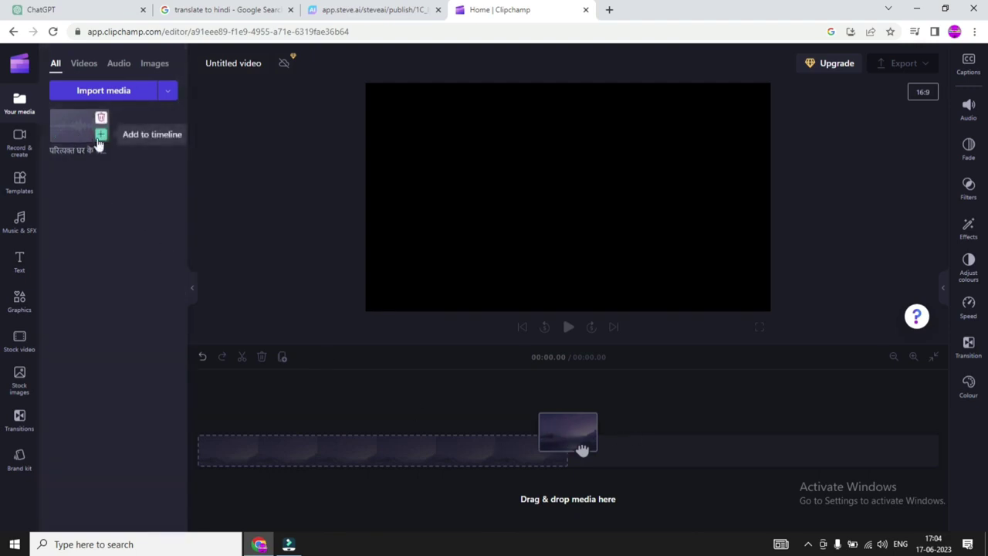
click(98, 139)
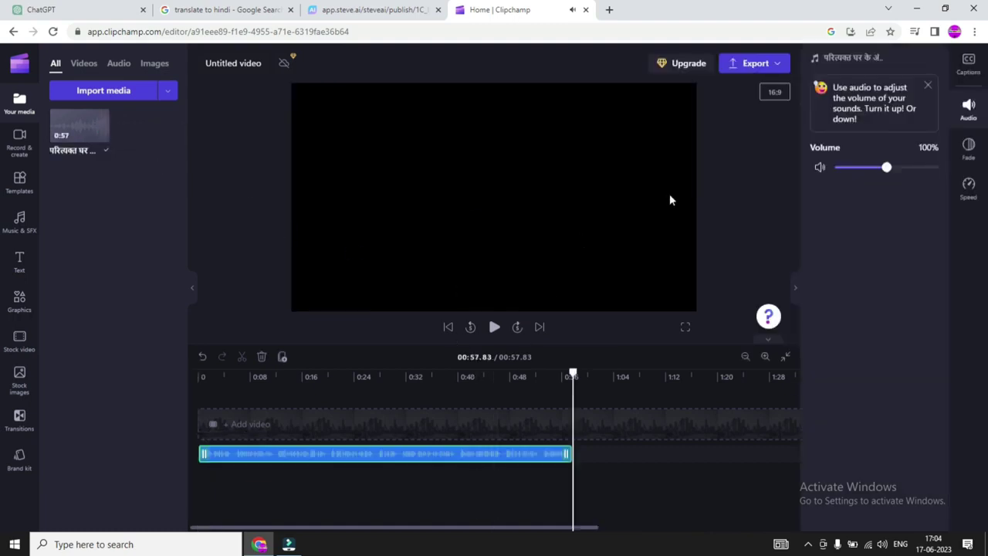
Export the voice-over project at 480p and choose Local Disk (D:) as the location for saving it to the computer.
click(747, 65)
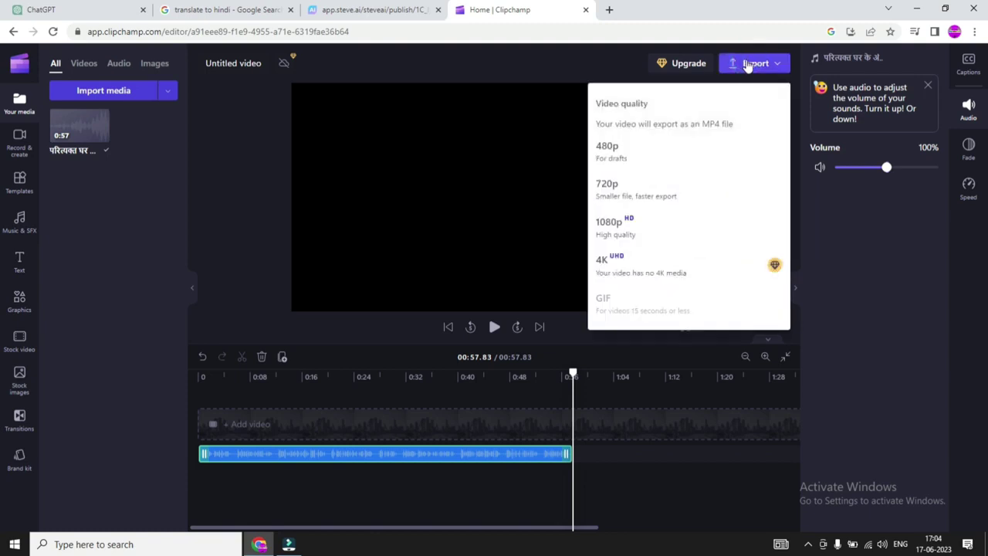
click(636, 154)
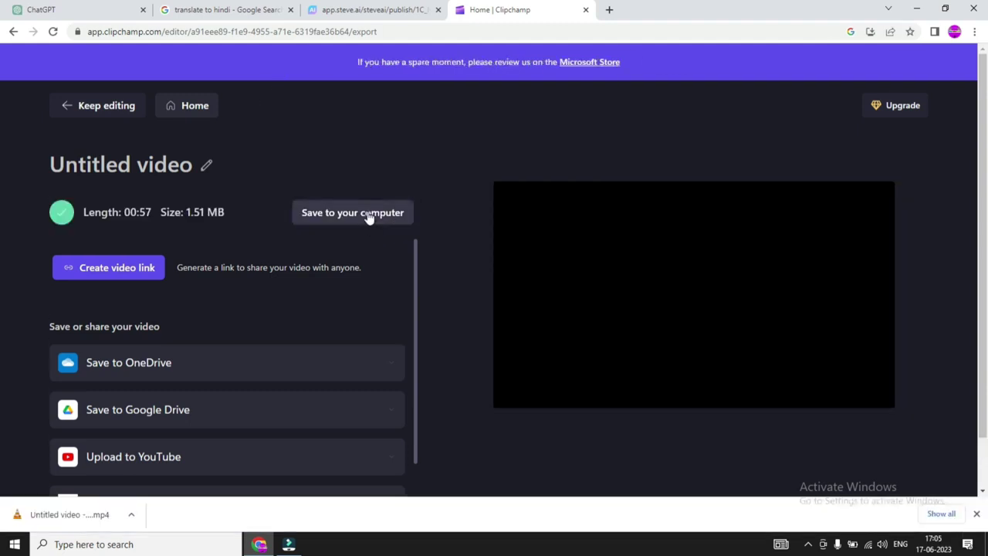
click(368, 214)
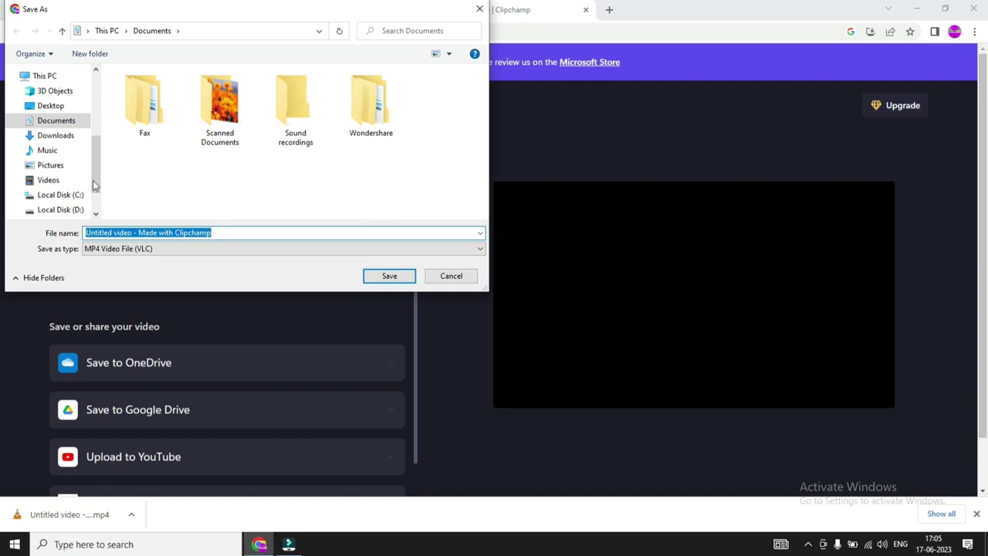
click(60, 210)
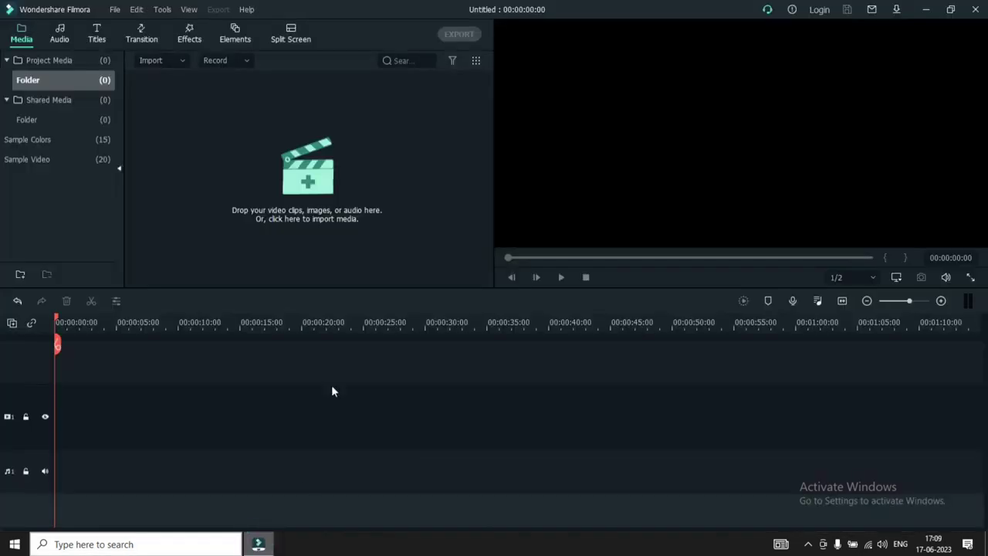
Import "Untitled video - Made with Clipchamp" from the Downloads folder into the Filmora project media.
click(302, 189)
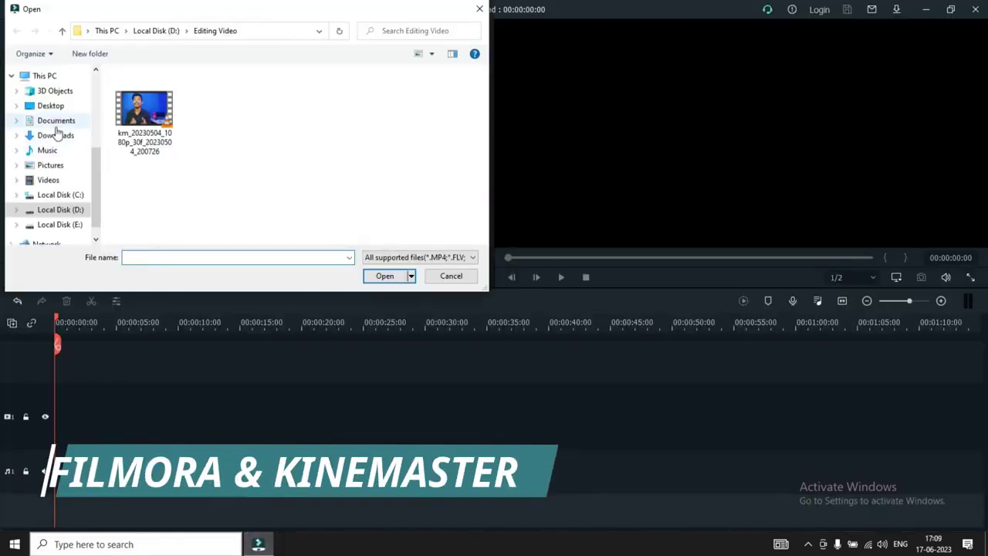
click(55, 136)
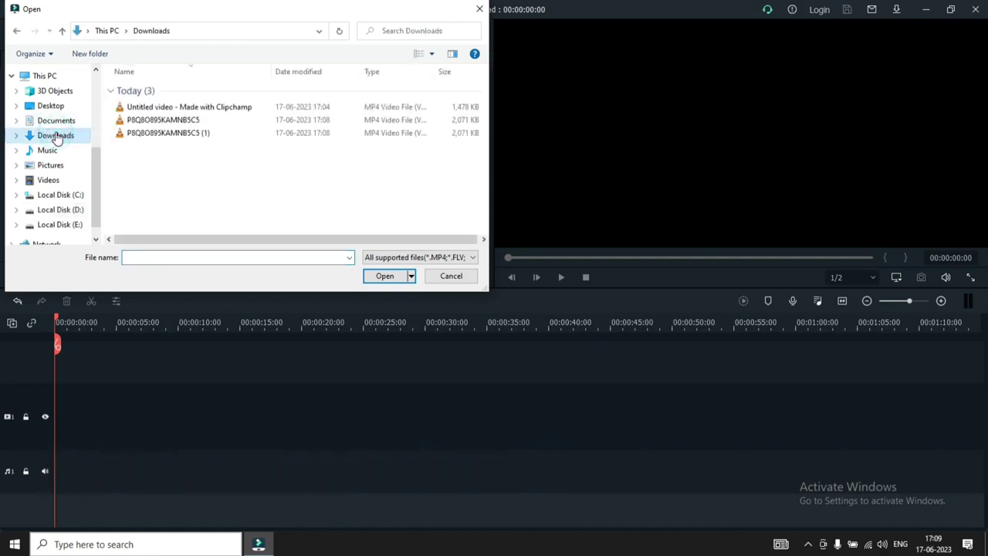
double_click(143, 106)
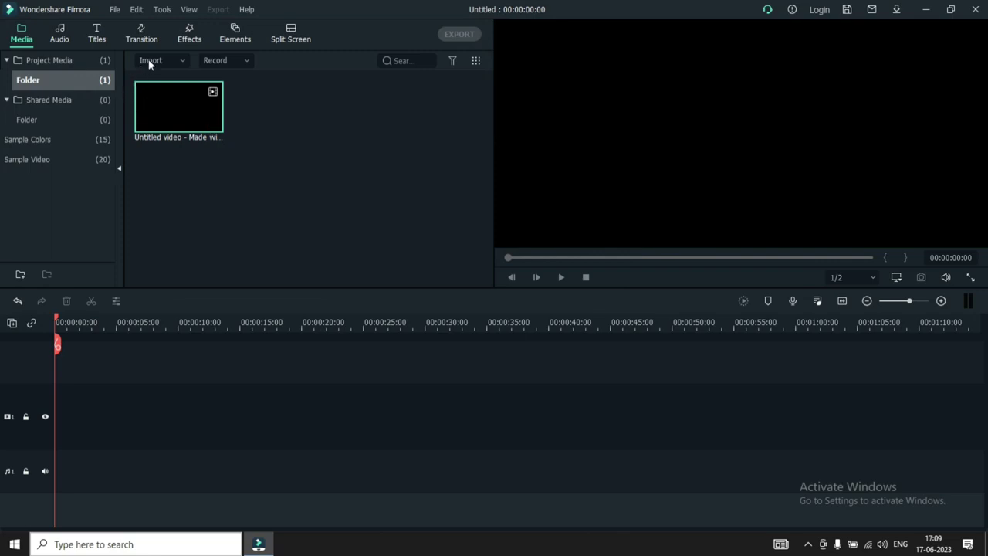
Import the video file "P8Q8O895KAMNB5C5 (1)" from Downloads into the project media.
click(149, 61)
click(157, 81)
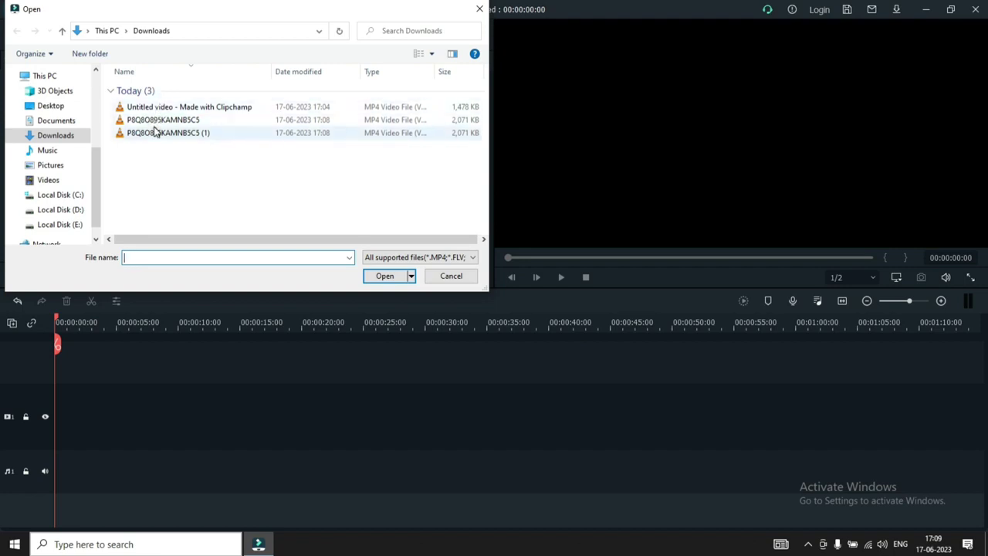
double_click(157, 133)
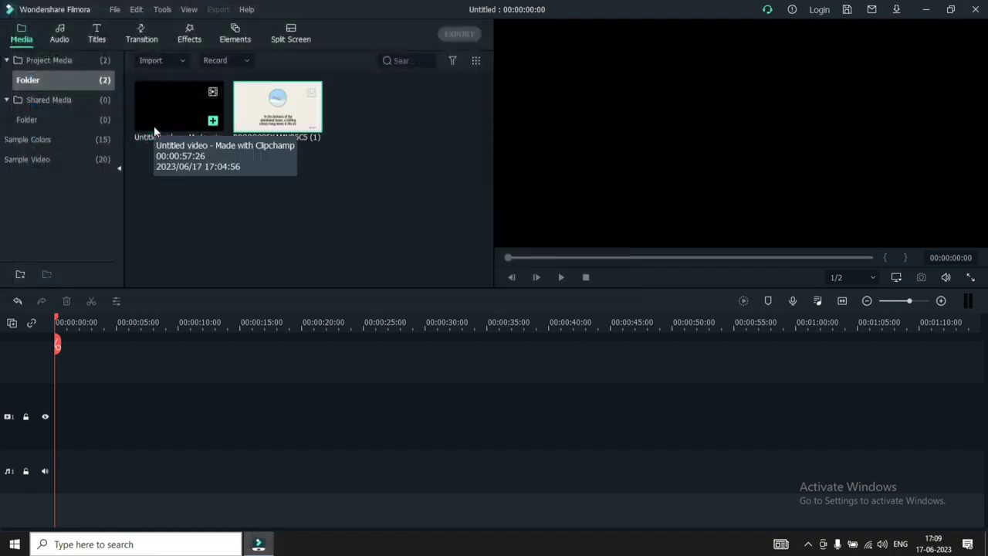
Place "P8Q8O895KAMNB5C5 (1)" on the first video track, matching the project to 1280 x 720 30fps, and preview it from past the middle.
drag(286, 110, 68, 403)
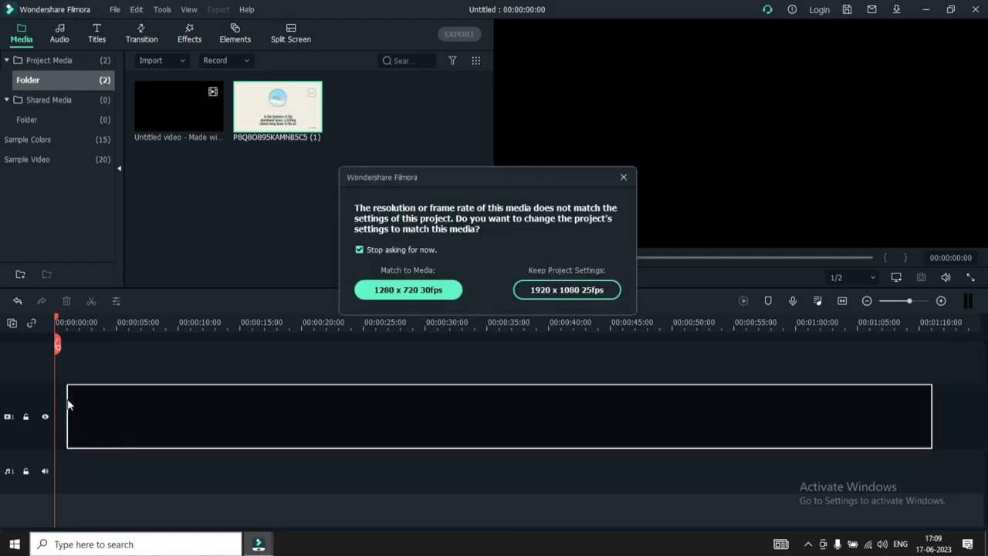
click(405, 297)
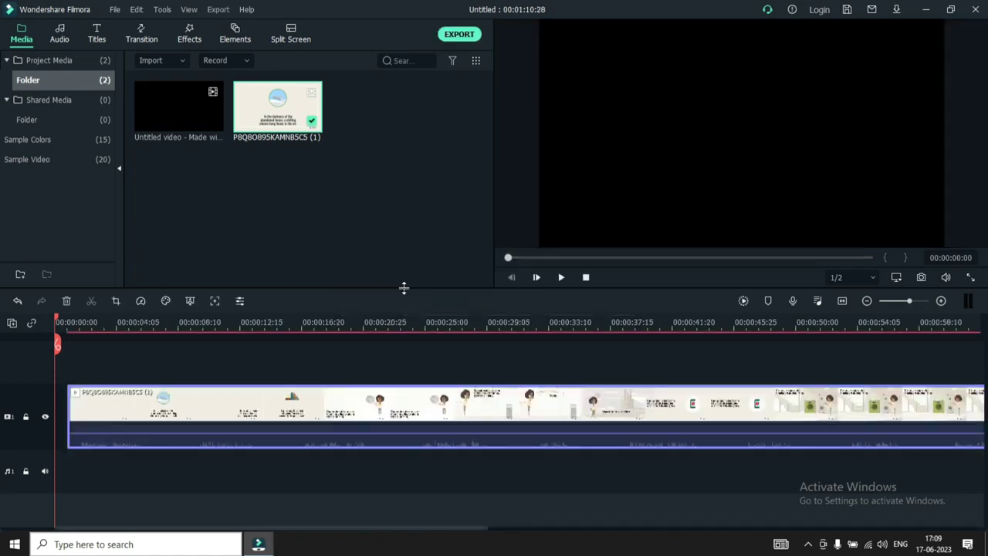
click(702, 257)
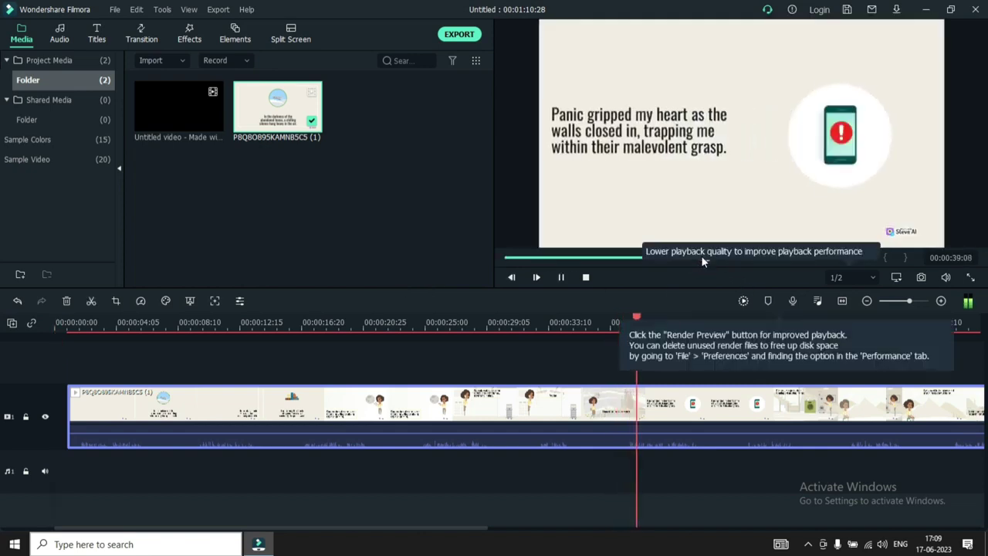
key(space)
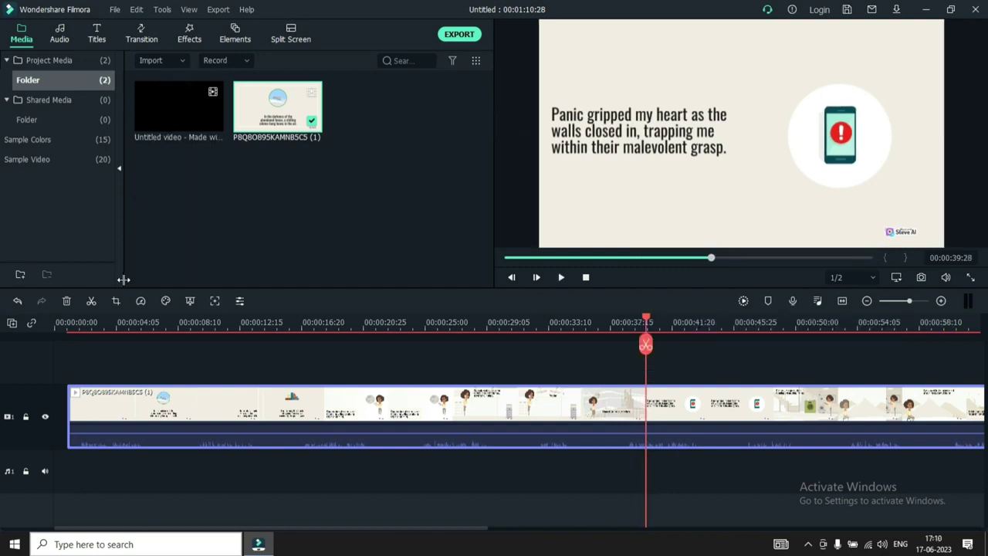
Add "Untitled video - Made with Clipchamp" on a second video track above the story video, aligned with its start.
click(157, 115)
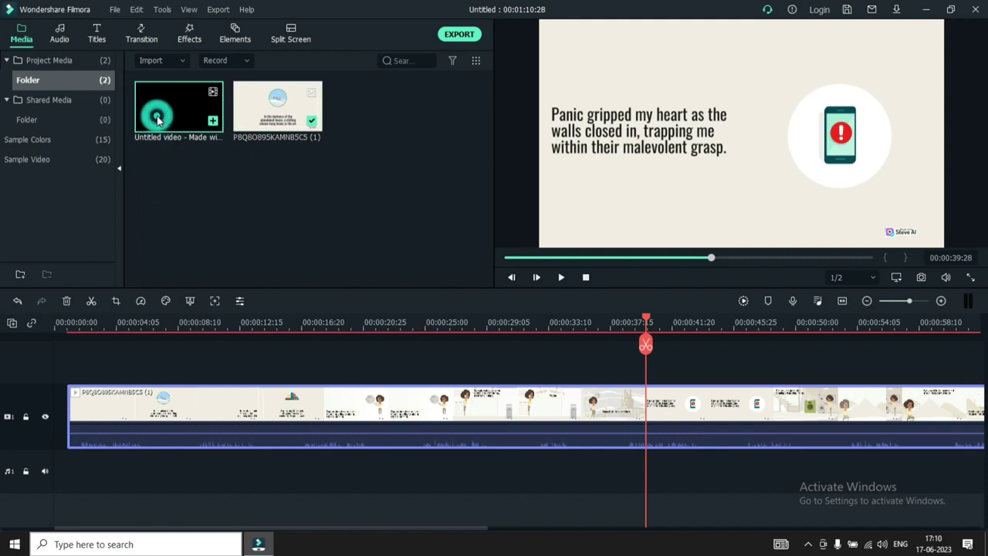
drag(151, 224, 80, 465)
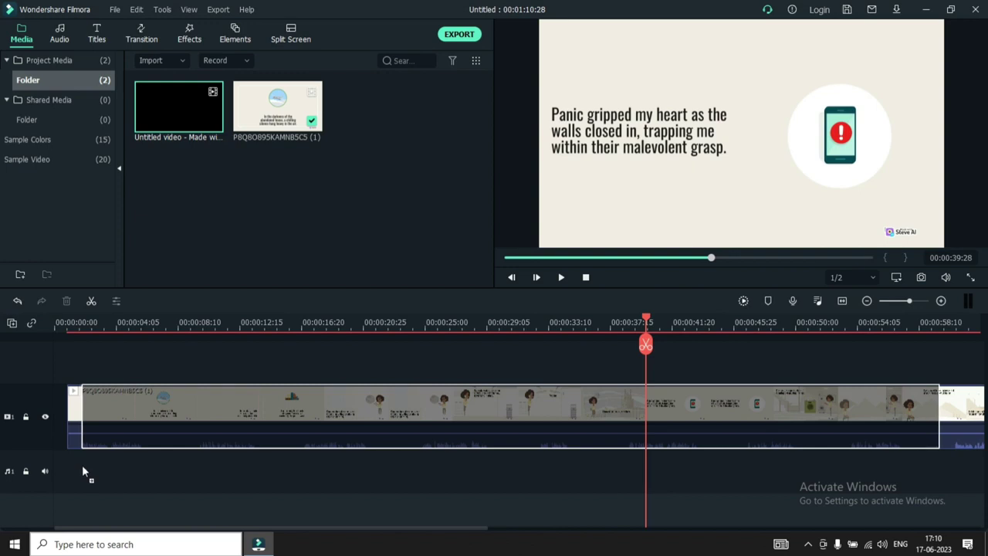
drag(92, 430, 74, 375)
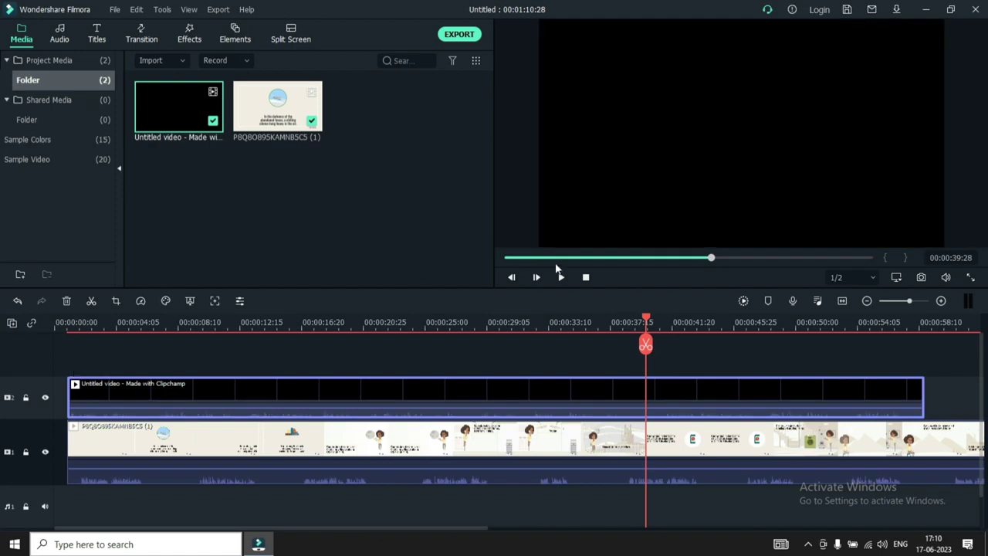
Play part of the timeline and lower the audio of the "P8Q8O895KAMNB5C5 (1)" clip to silence.
click(551, 256)
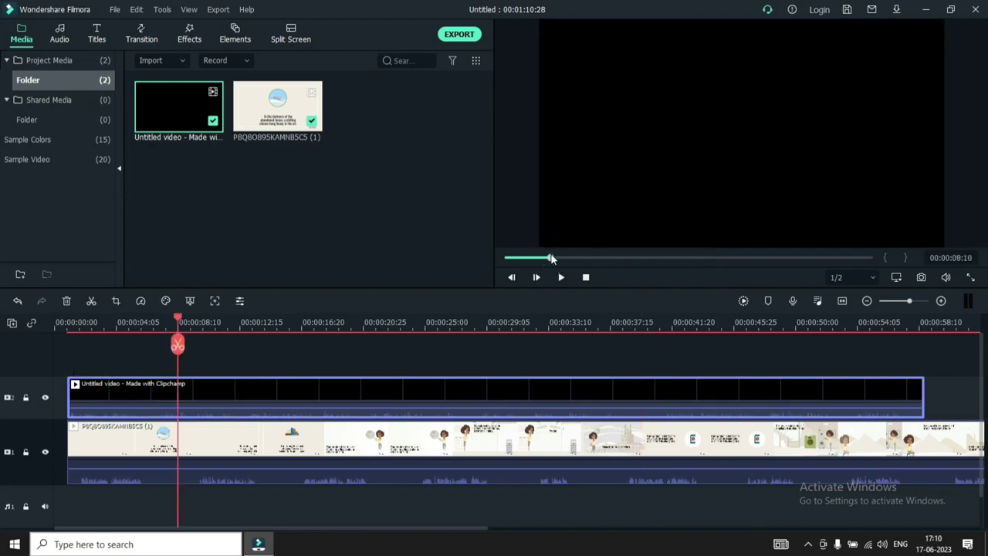
click(561, 278)
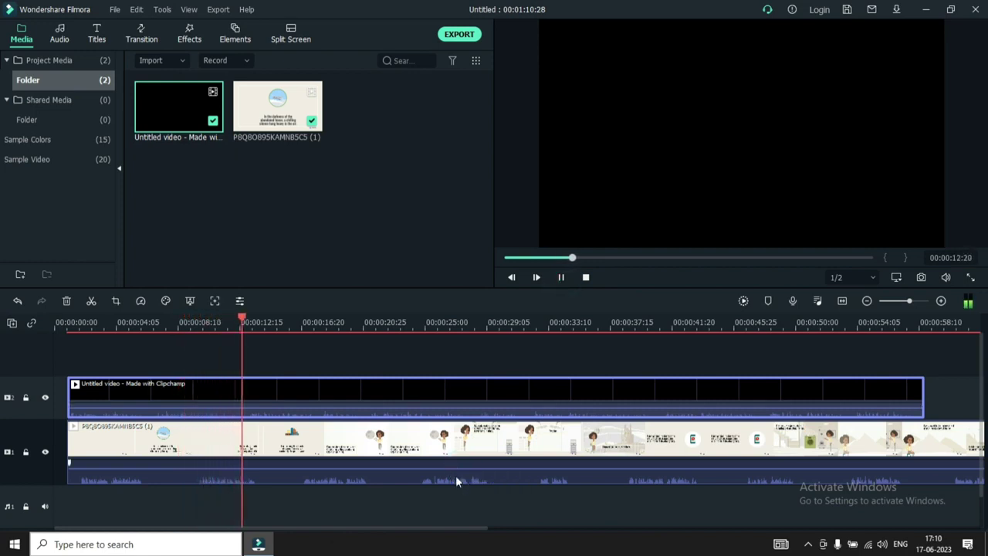
drag(457, 467, 455, 488)
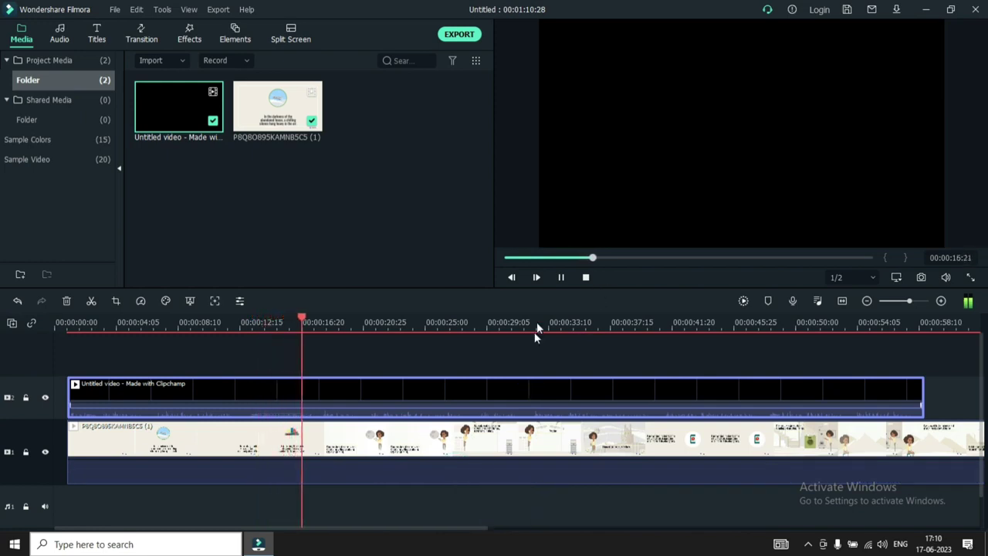
click(558, 277)
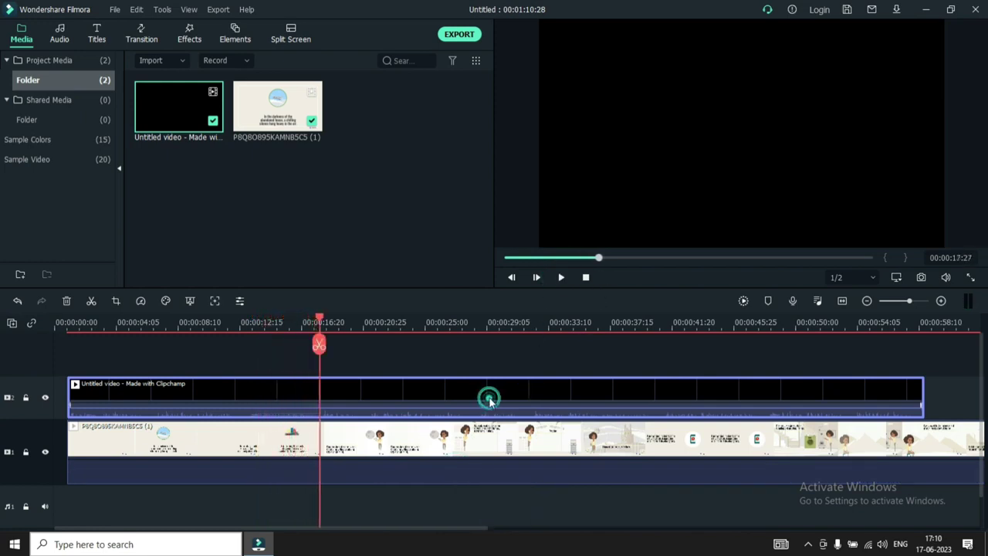
Move the Clipchamp voice-over clip to the start of the first video track, ahead of the story video, and open its context menu.
drag(490, 398, 477, 437)
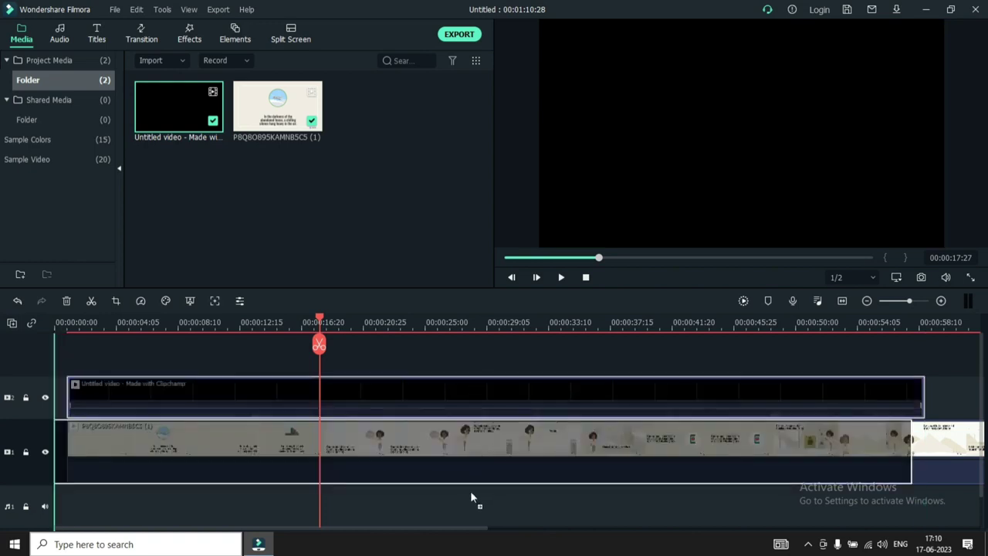
drag(471, 492, 471, 493)
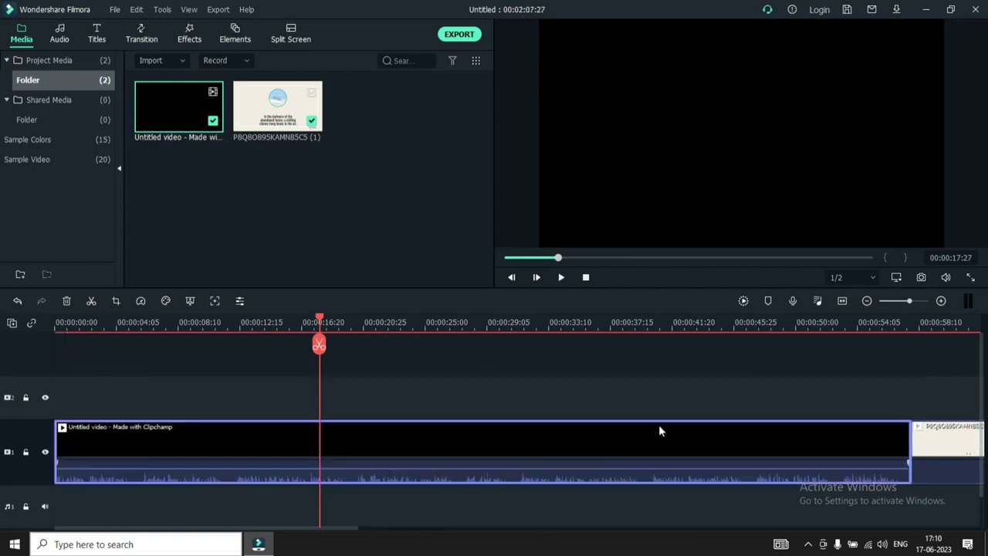
right_click(622, 445)
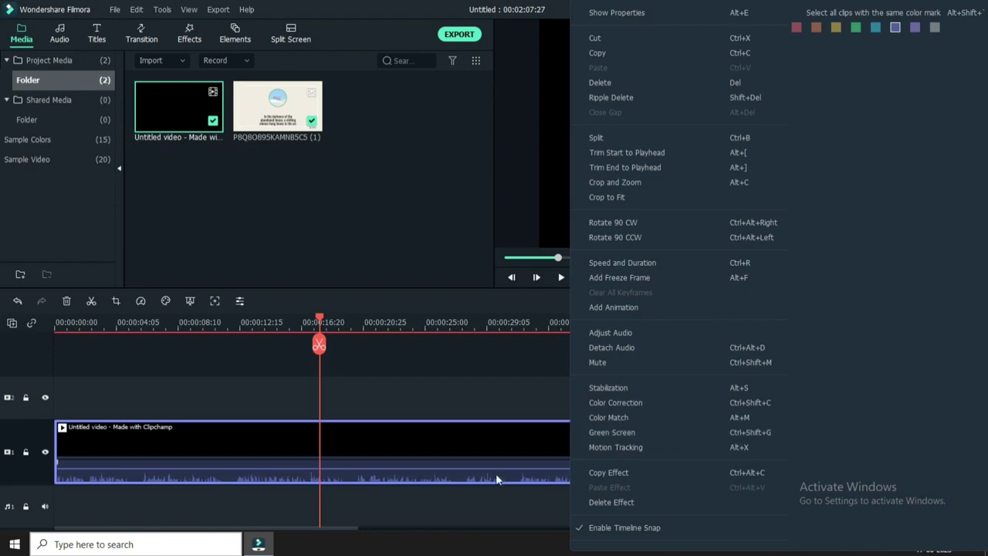